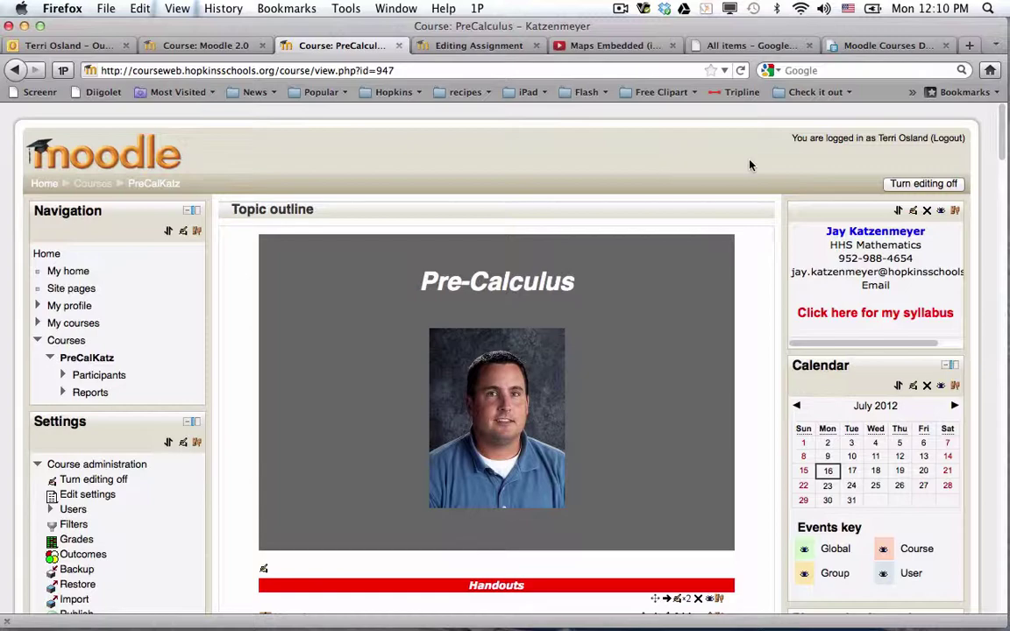
Scroll through the Pre-Calculus course page, then close its tab
{"action": "scroll", "coordinate": [749, 167], "scroll_direction": "down", "scroll_amount": 3}
{"action": "scroll", "coordinate": [749, 168], "scroll_direction": "down", "scroll_amount": 3}
{"action": "scroll", "coordinate": [750, 171], "scroll_direction": "down", "scroll_amount": 3}
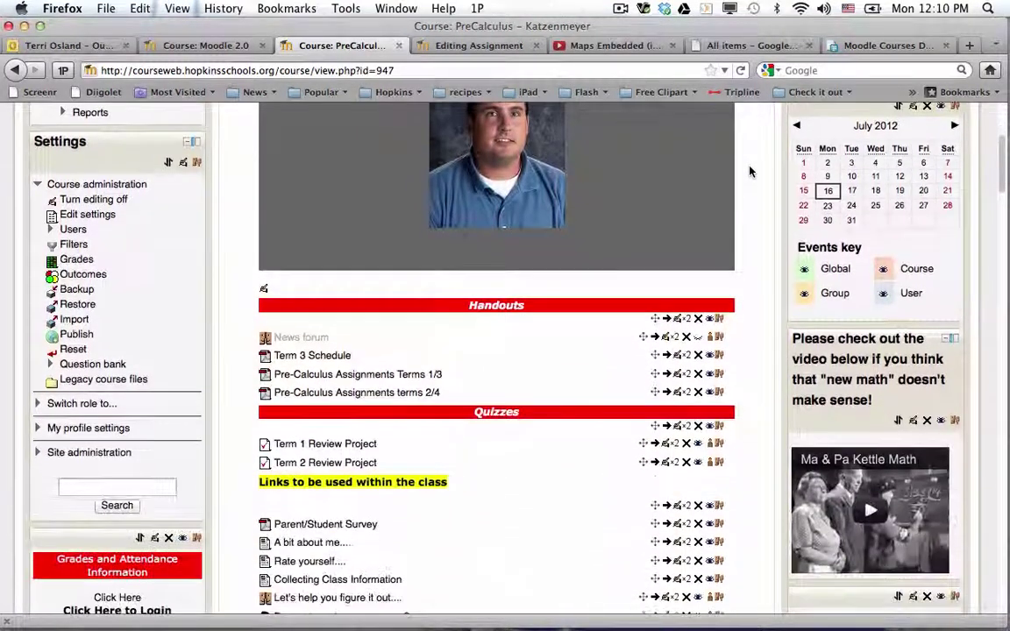
{"action": "scroll", "coordinate": [749, 171], "scroll_direction": "down", "scroll_amount": 3}
{"action": "scroll", "coordinate": [749, 169], "scroll_direction": "down", "scroll_amount": 1}
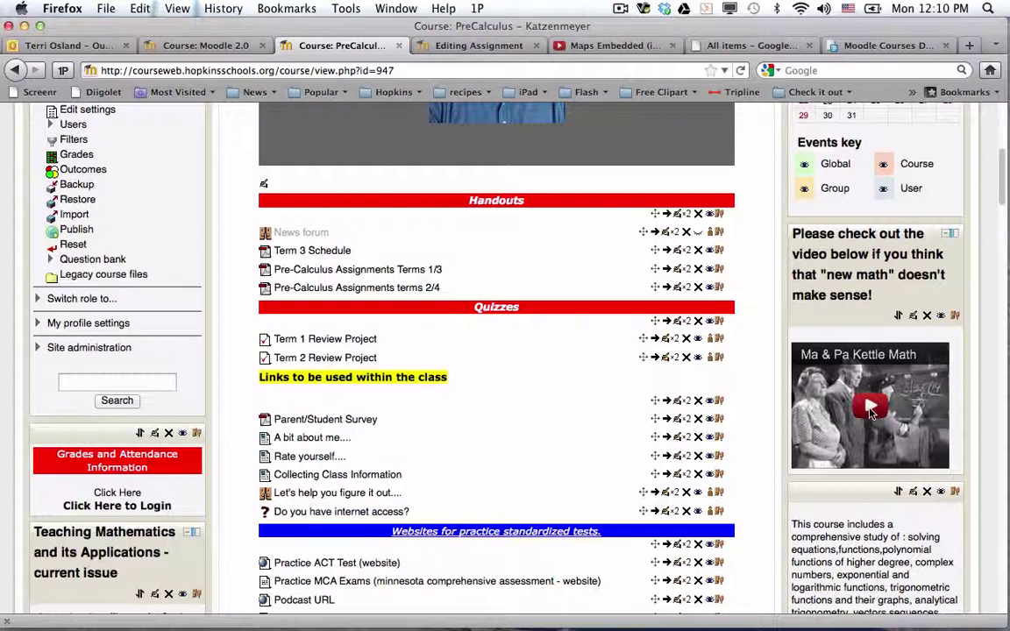
{"action": "scroll", "coordinate": [871, 413], "scroll_direction": "up", "scroll_amount": 5}
{"action": "scroll", "coordinate": [871, 412], "scroll_direction": "up", "scroll_amount": 5}
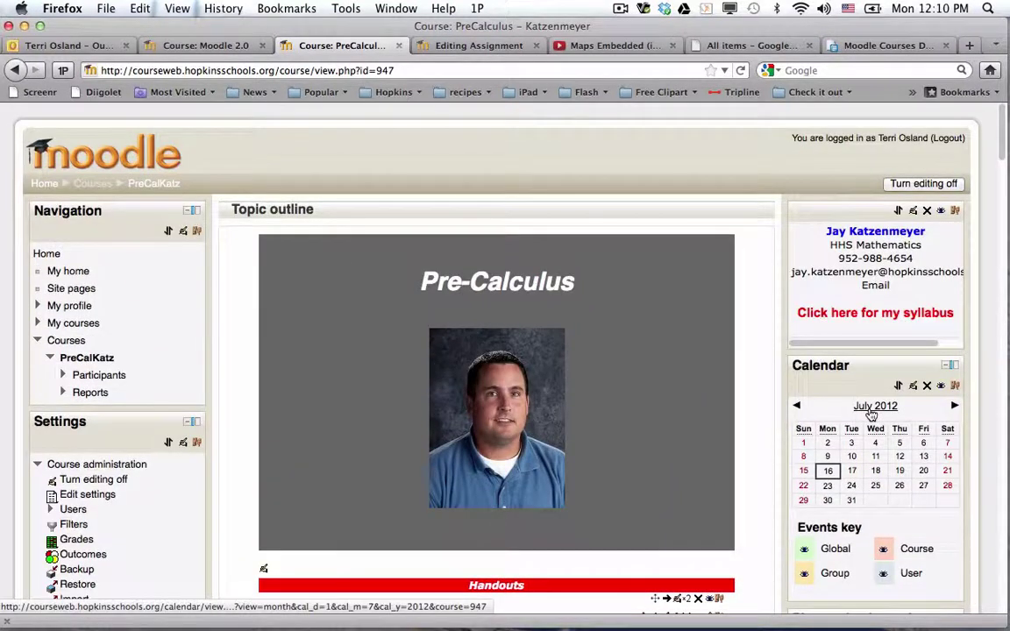
{"action": "key", "text": "super+w"}
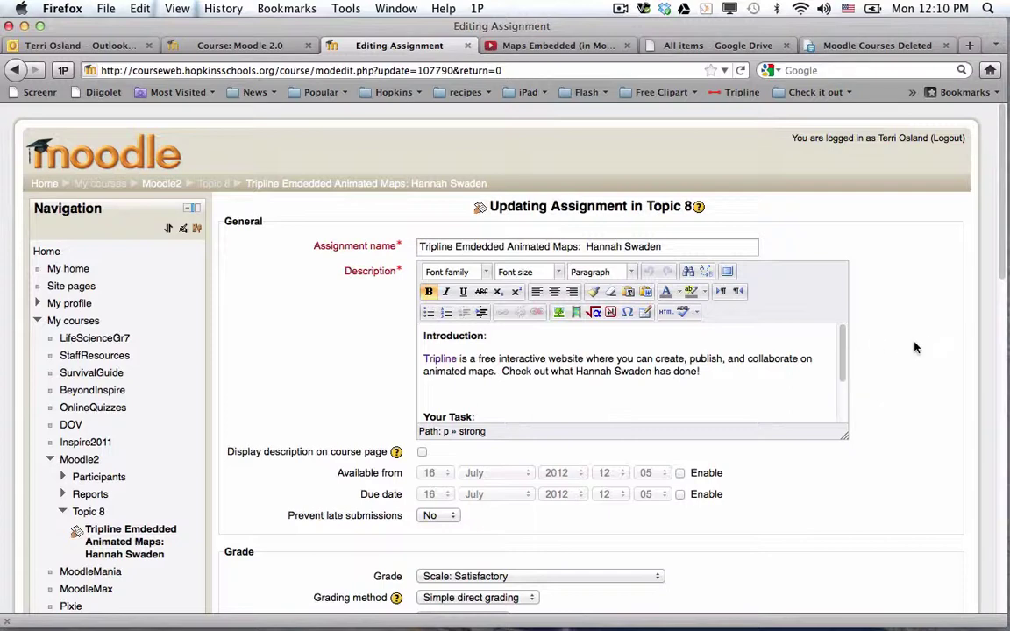
Check the YouTube video page, then return to the Editing Assignment form
{"action": "scroll", "coordinate": [897, 328], "scroll_direction": "down", "scroll_amount": 1}
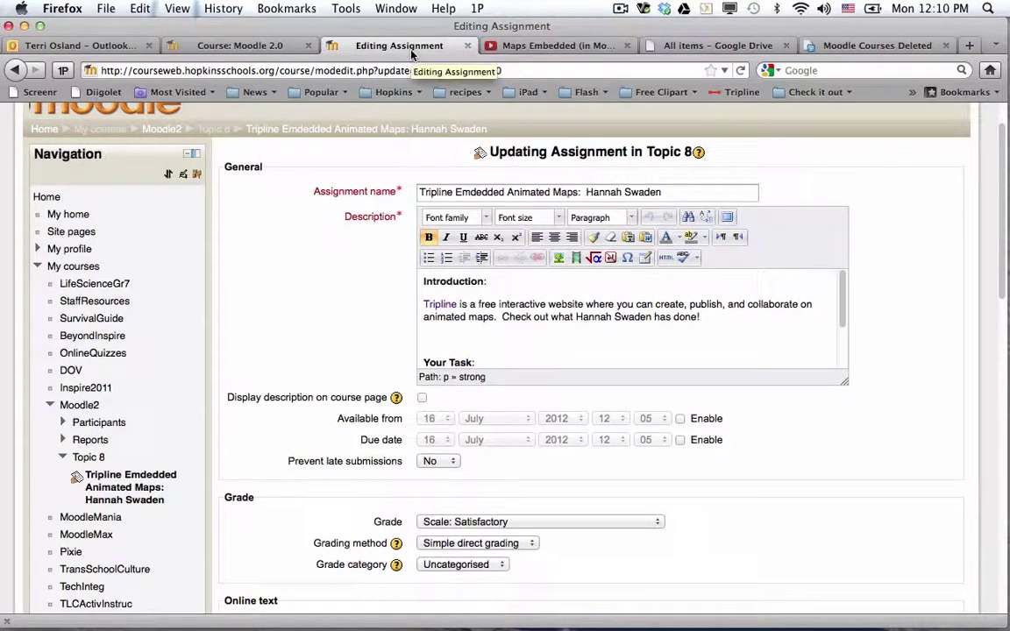
{"action": "left_click", "coordinate": [516, 48]}
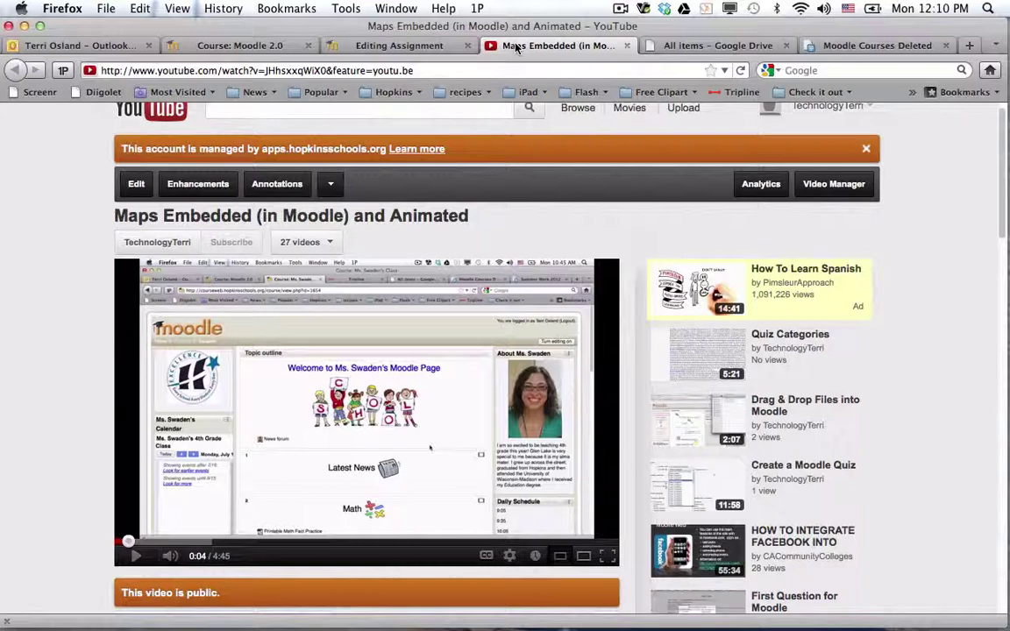
{"action": "left_click", "coordinate": [439, 48]}
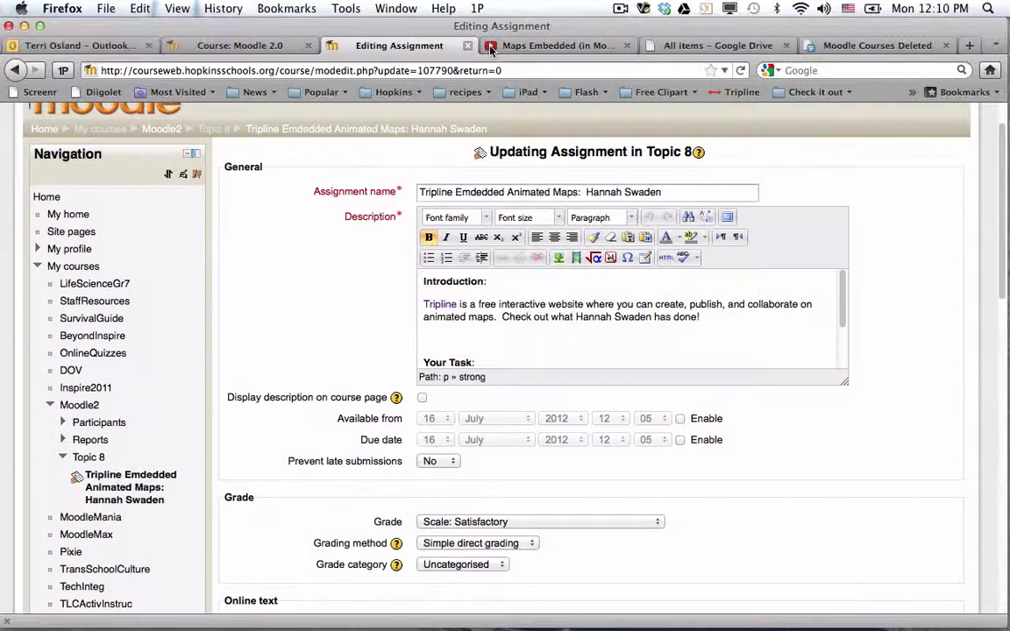
Type 'blah' on the empty description line below the Tripline introduction and centre it
{"action": "left_click", "coordinate": [436, 344]}
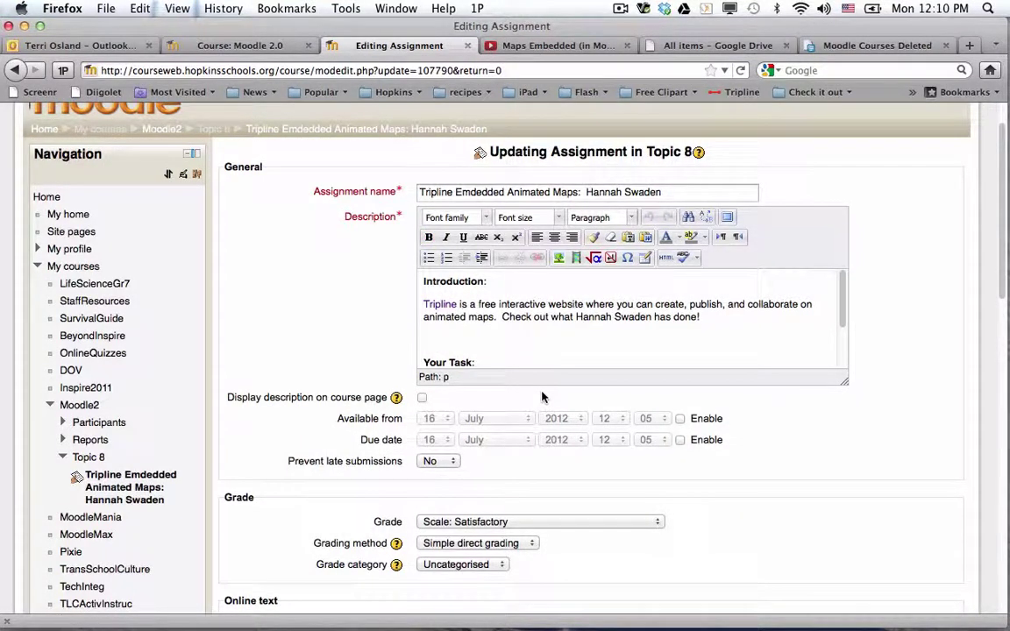
{"action": "type", "text": "b"}
{"action": "type", "text": "lah"}
{"action": "double_click", "coordinate": [432, 341]}
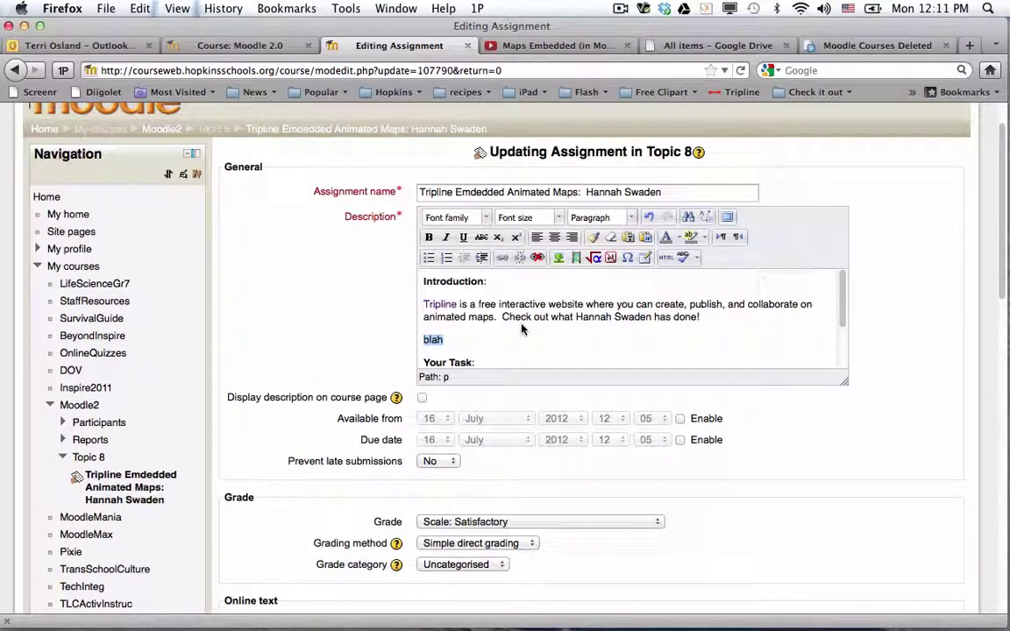
{"action": "left_click", "coordinate": [554, 236]}
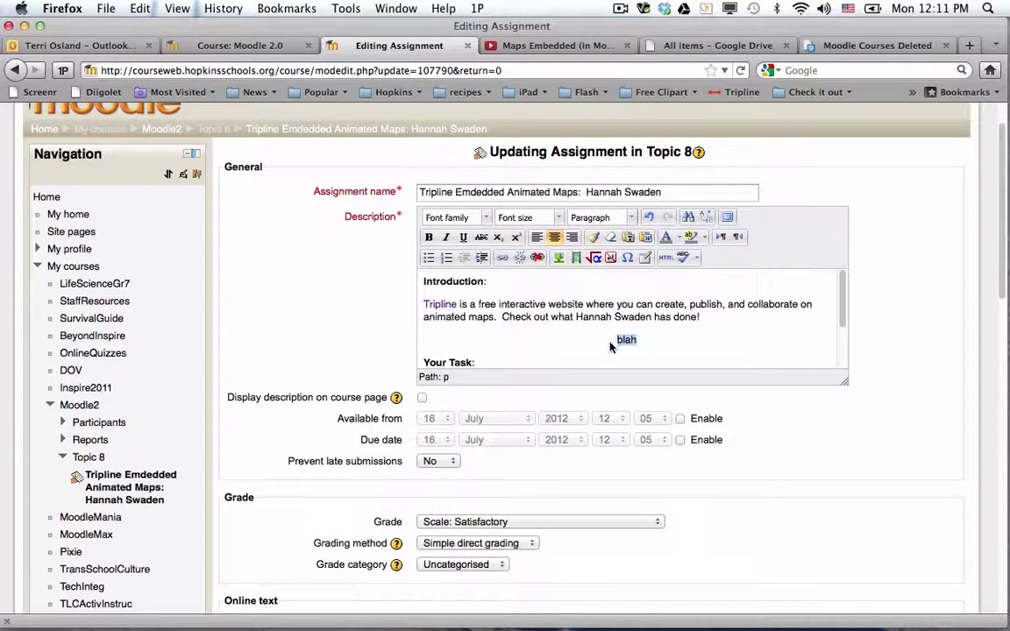
{"action": "left_click", "coordinate": [544, 340]}
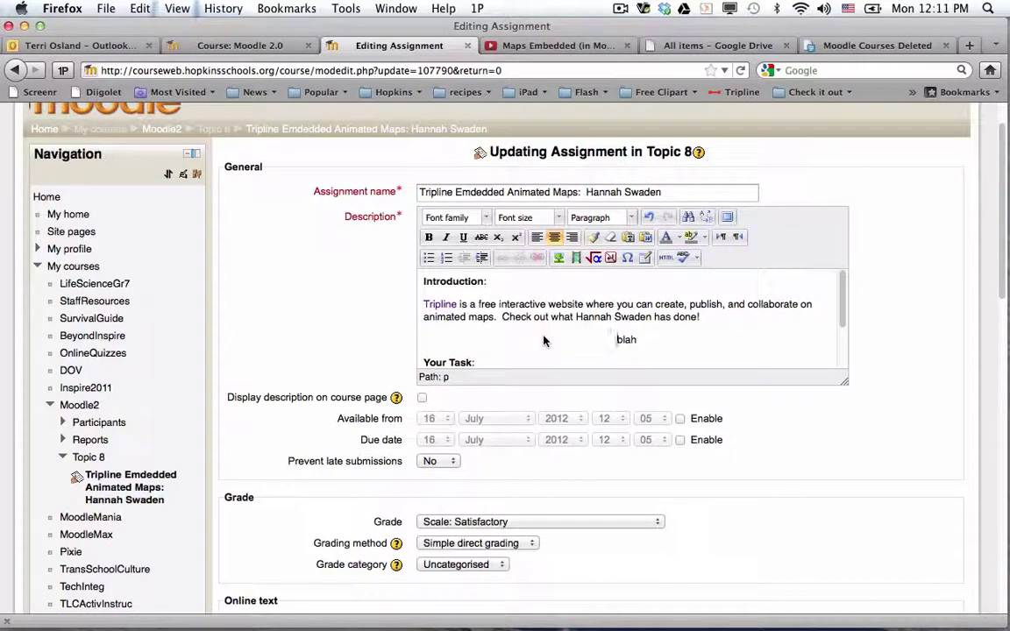
Copy the old-style embed code from the YouTube video's Share > Embed options
{"action": "left_click", "coordinate": [531, 48]}
{"action": "scroll", "coordinate": [571, 250], "scroll_direction": "down", "scroll_amount": 2}
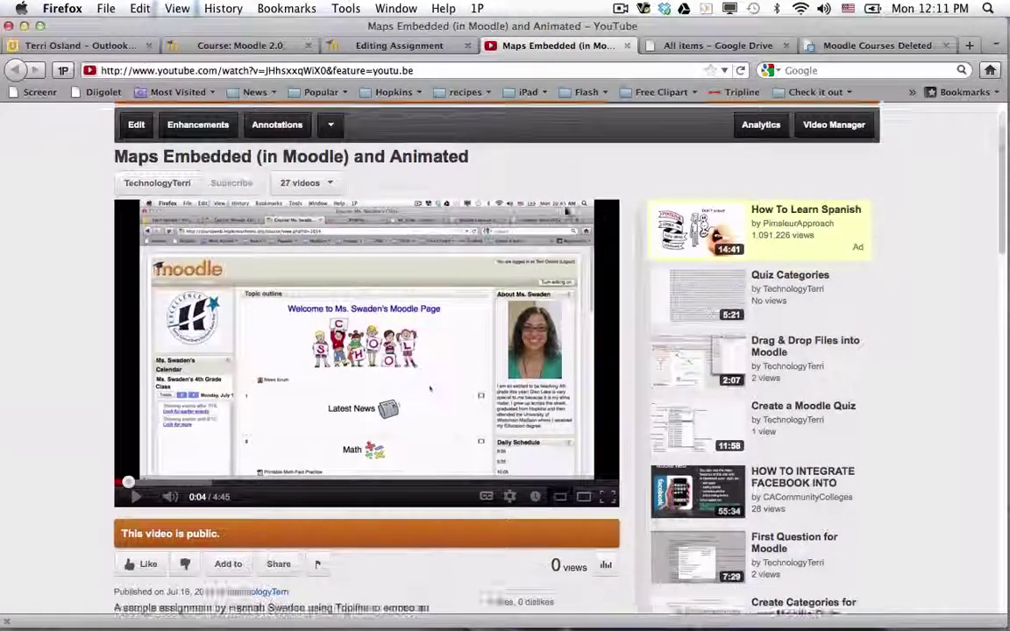
{"action": "scroll", "coordinate": [566, 213], "scroll_direction": "down", "scroll_amount": 3}
{"action": "scroll", "coordinate": [566, 213], "scroll_direction": "down", "scroll_amount": 3}
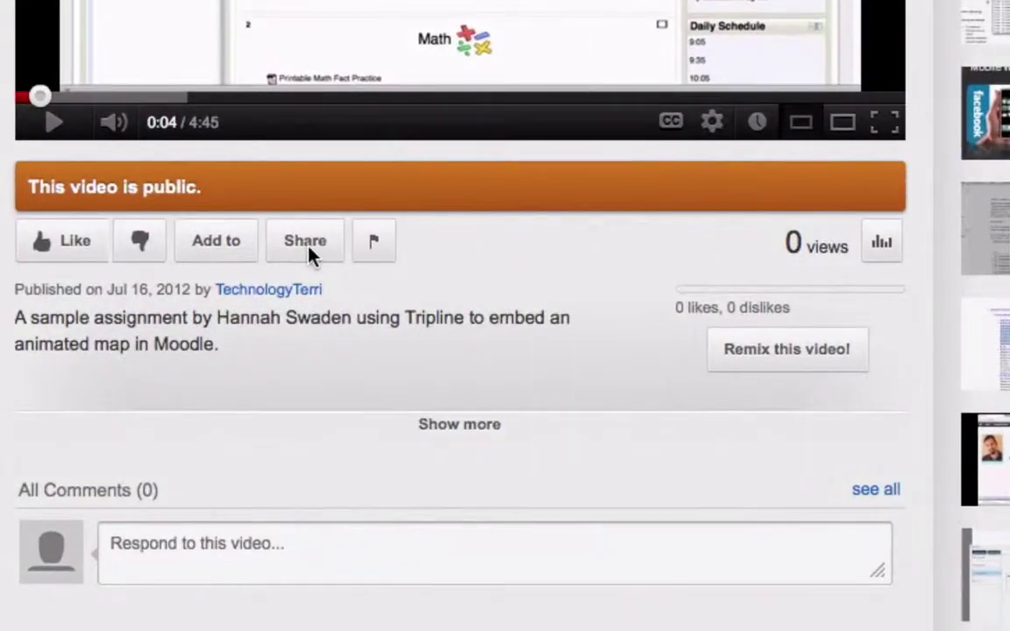
{"action": "left_click", "coordinate": [312, 253]}
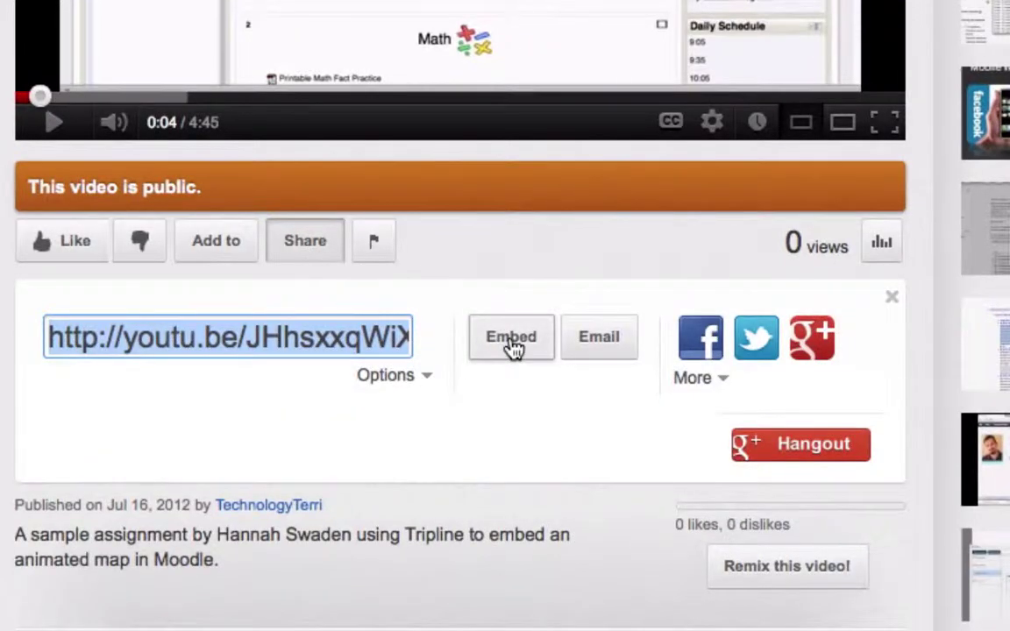
{"action": "left_click", "coordinate": [513, 348]}
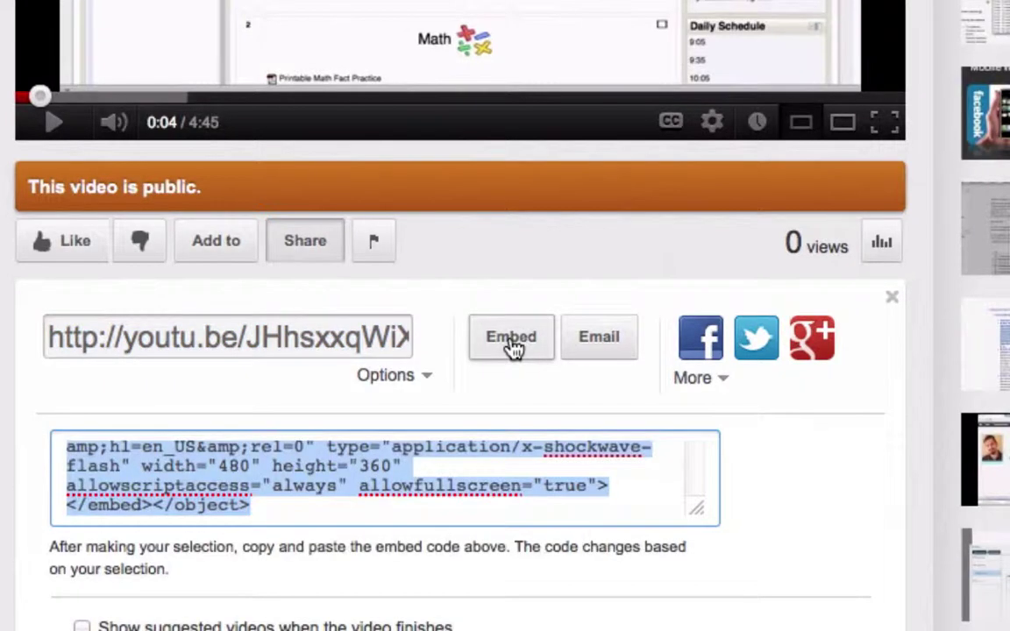
{"action": "scroll", "coordinate": [594, 595], "scroll_direction": "down", "scroll_amount": 2}
{"action": "scroll", "coordinate": [596, 596], "scroll_direction": "down", "scroll_amount": 2}
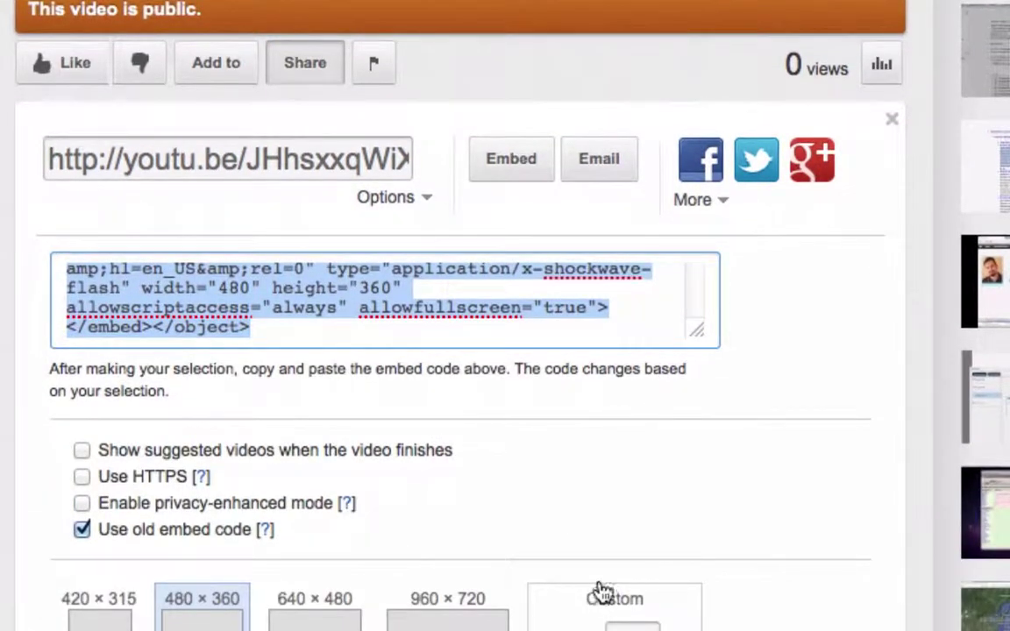
{"action": "scroll", "coordinate": [587, 526], "scroll_direction": "down", "scroll_amount": 2}
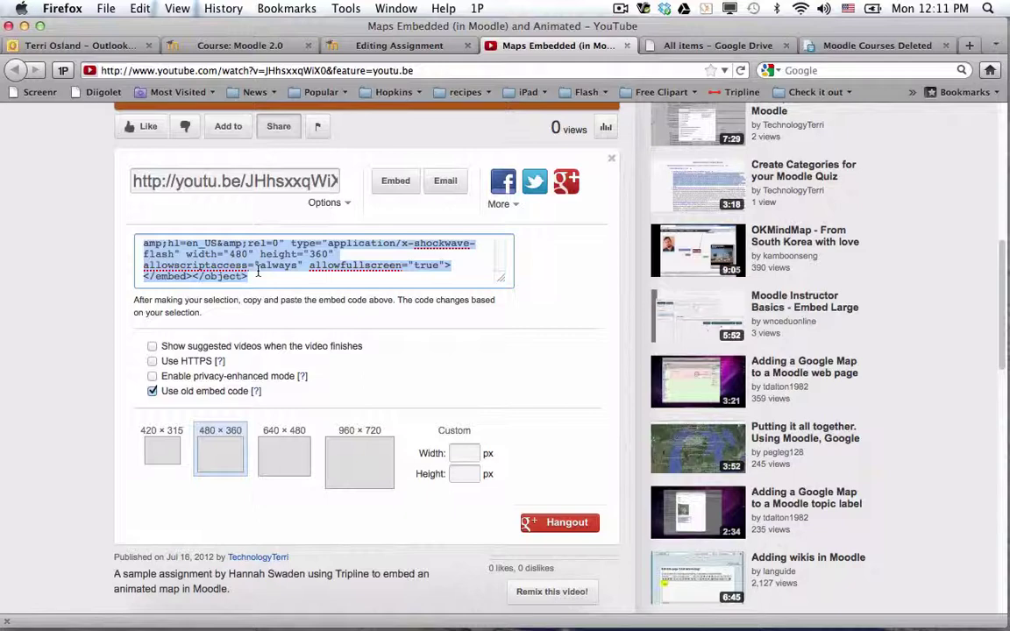
{"action": "key", "text": "super+c"}
In the description's HTML source, paste the YouTube embed code over 'blah'
{"action": "left_click", "coordinate": [377, 45]}
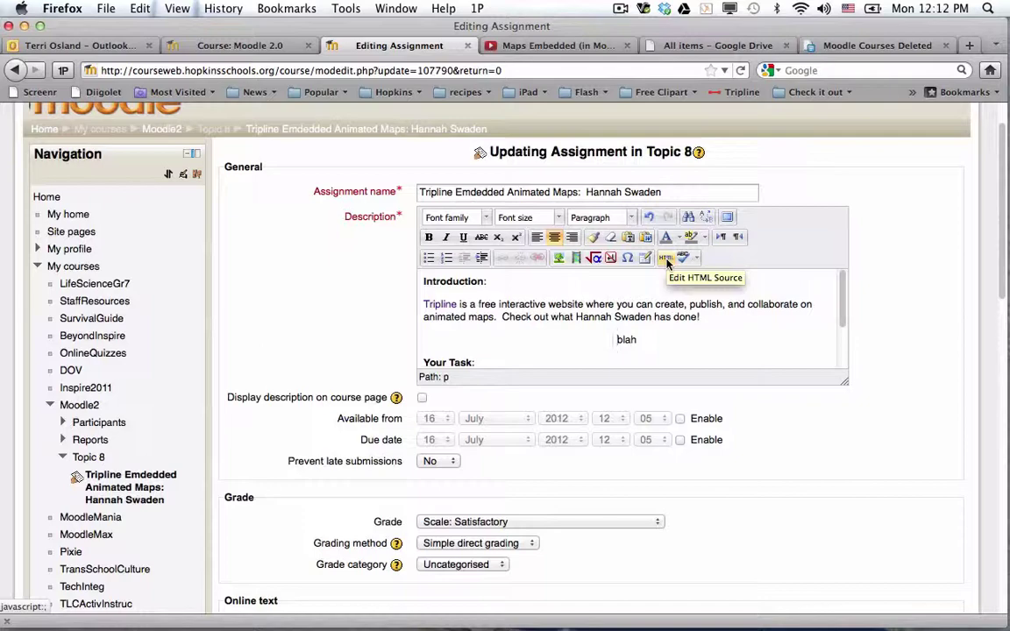
{"action": "left_click", "coordinate": [666, 262]}
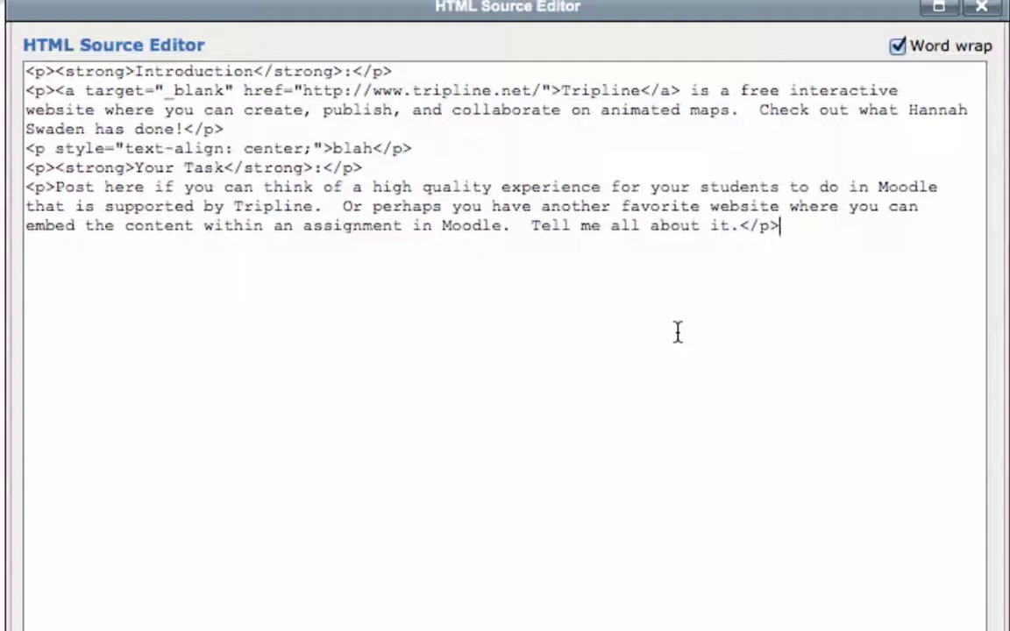
{"action": "double_click", "coordinate": [349, 148]}
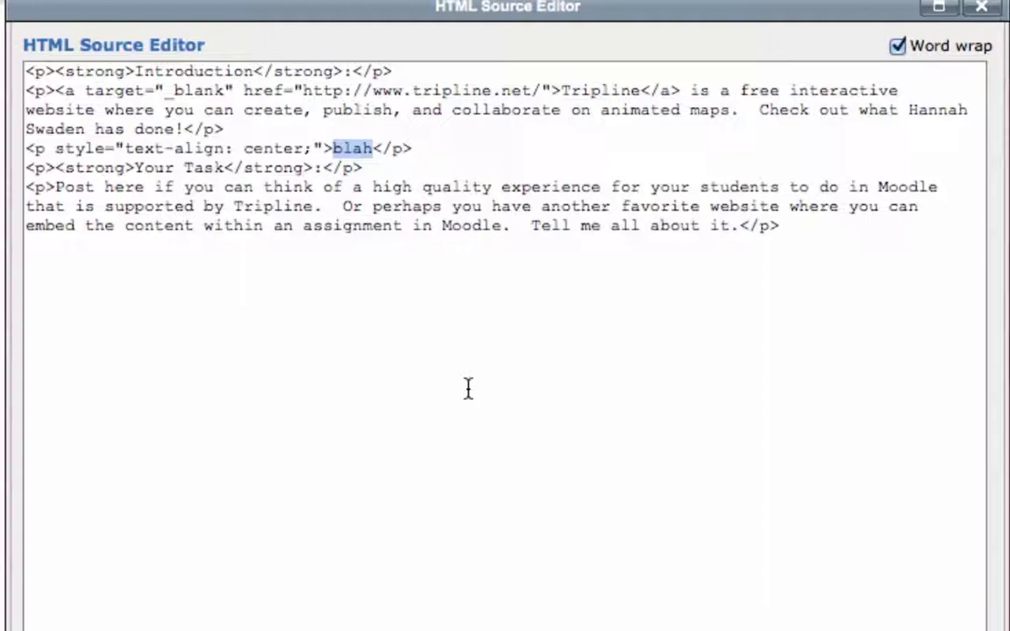
{"action": "key", "text": "super+v"}
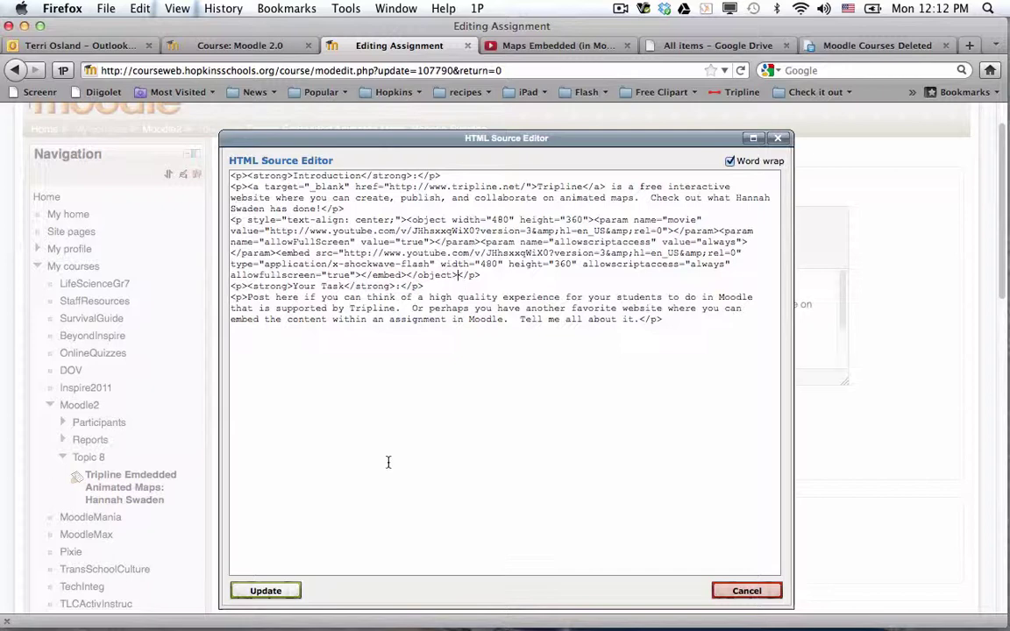
Apply the HTML source changes and save the assignment with 'Save and display'
{"action": "left_click", "coordinate": [263, 592]}
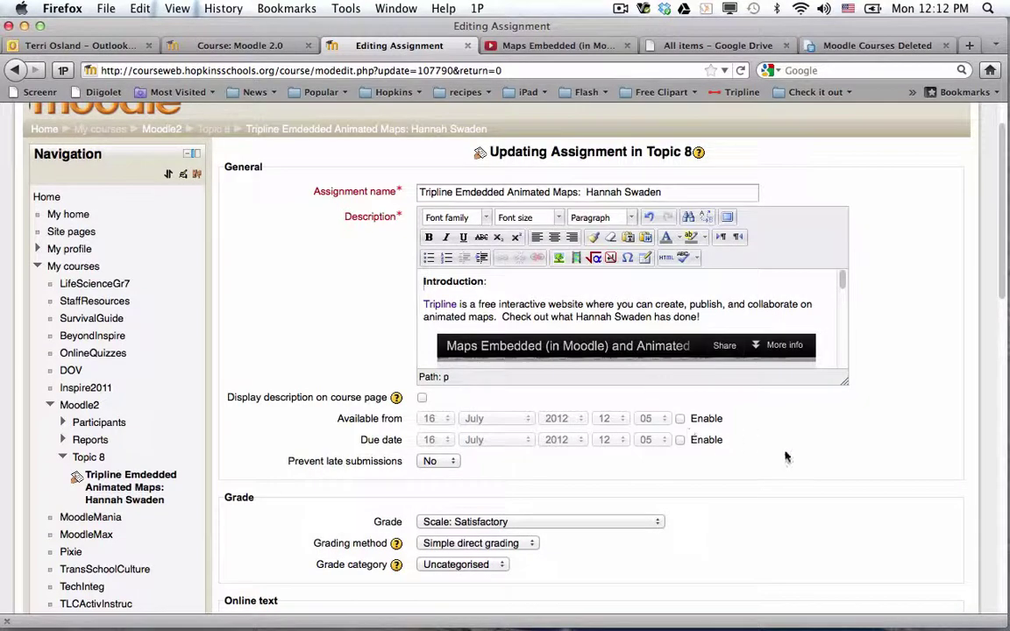
{"action": "scroll", "coordinate": [789, 459], "scroll_direction": "down", "scroll_amount": 5}
{"action": "scroll", "coordinate": [789, 459], "scroll_direction": "down", "scroll_amount": 4}
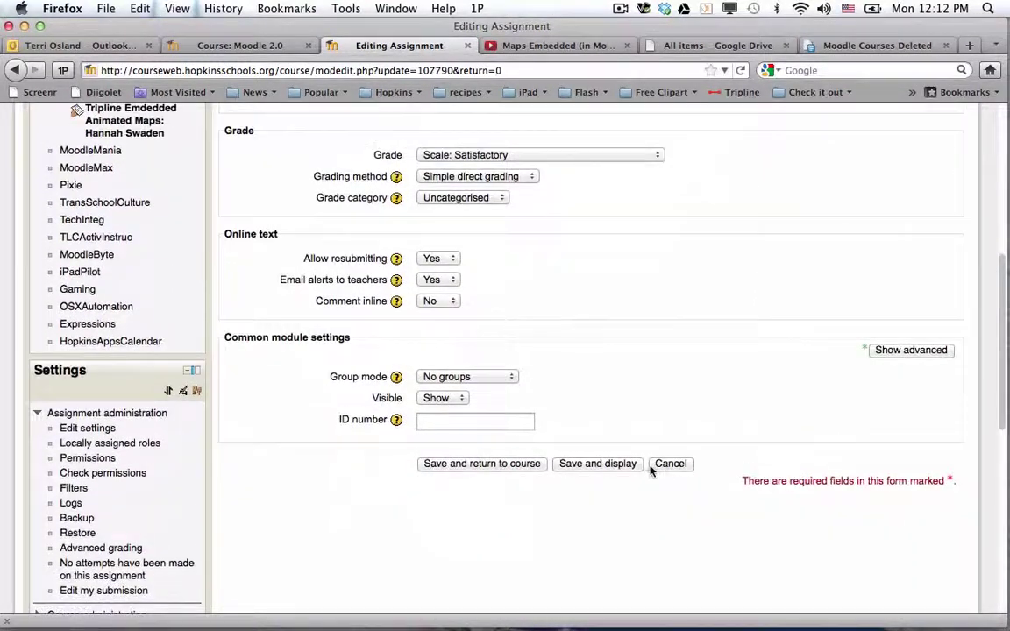
{"action": "left_click", "coordinate": [628, 467]}
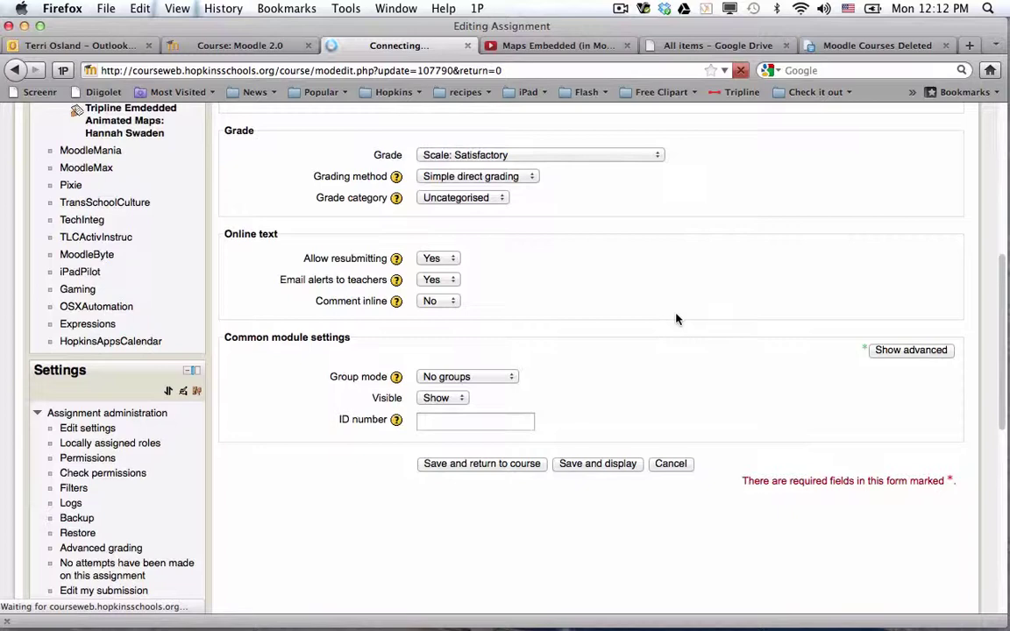